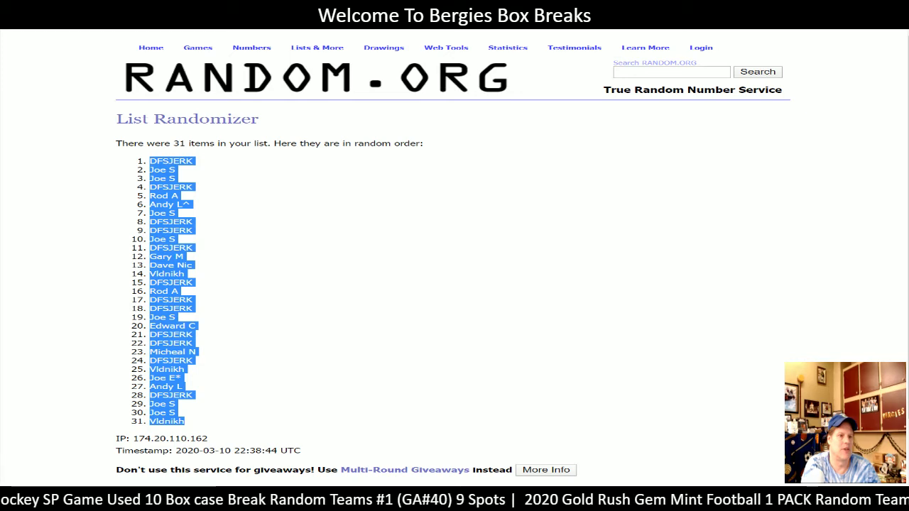
# - Paste the randomized customer list into column E from E3, then return to the NHL team randomizer
pyautogui.click(581, 128)
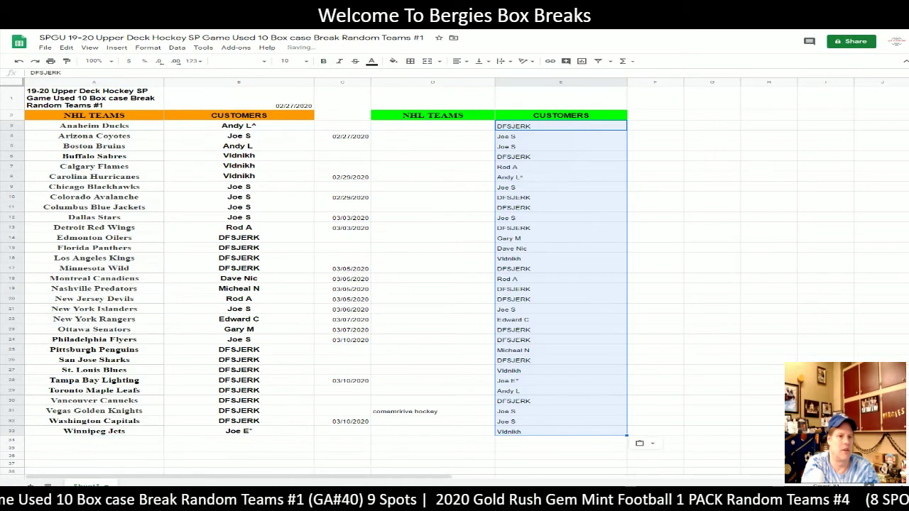
pyautogui.hotkey('alt', 'Tab')
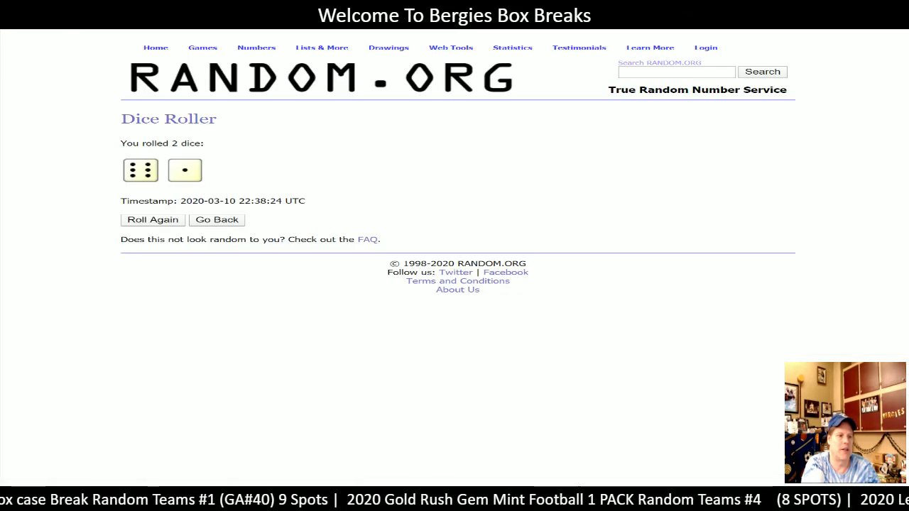
pyautogui.hotkey('alt', 'Tab')
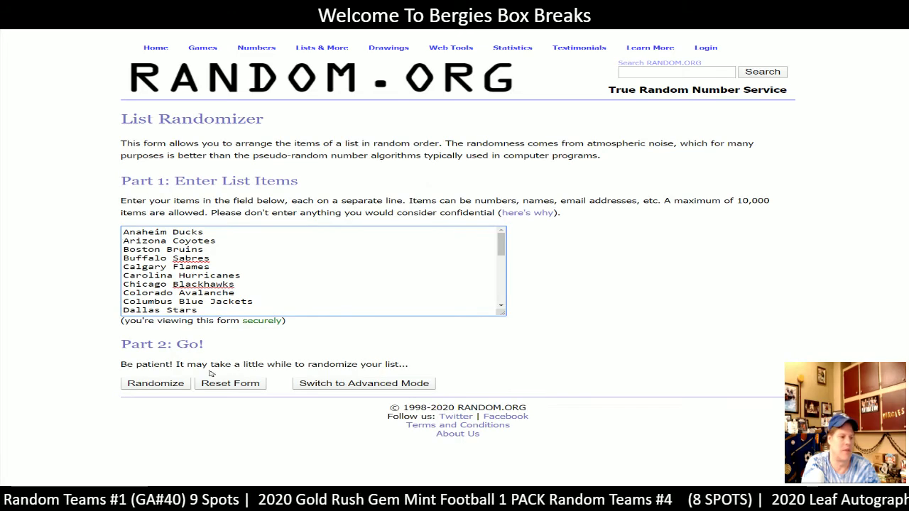
# - Shuffle the 31 NHL teams seven times on Random.org and select the whole result list
pyautogui.click(158, 384)
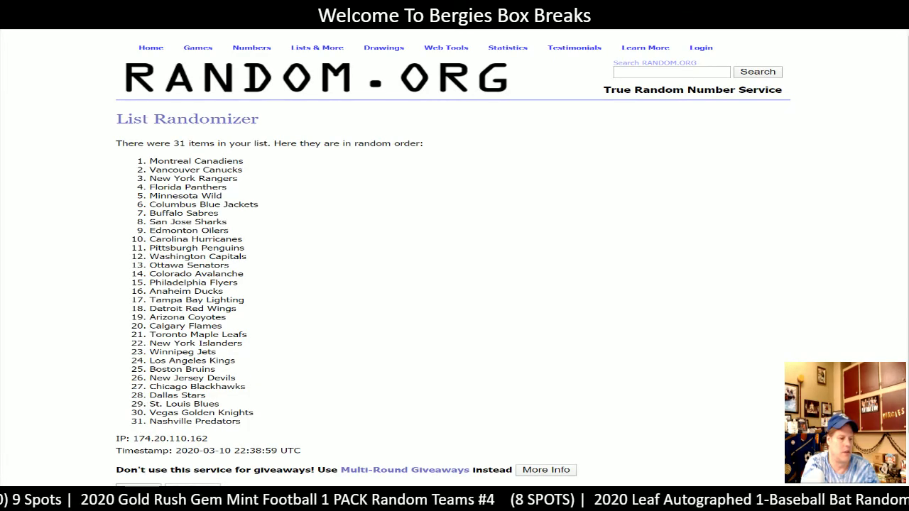
pyautogui.click(137, 486)
pyautogui.scroll(-1, 138, 454)
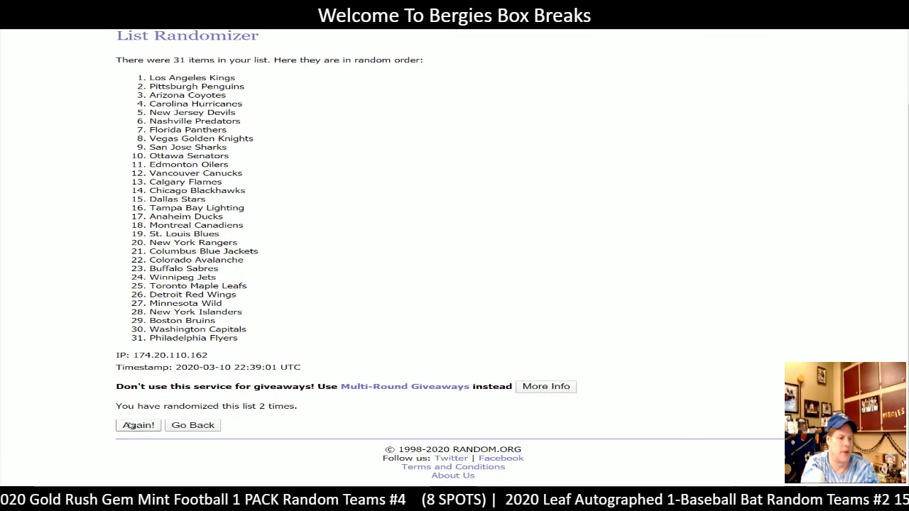
pyautogui.click(138, 429)
pyautogui.click(140, 426)
pyautogui.click(138, 426)
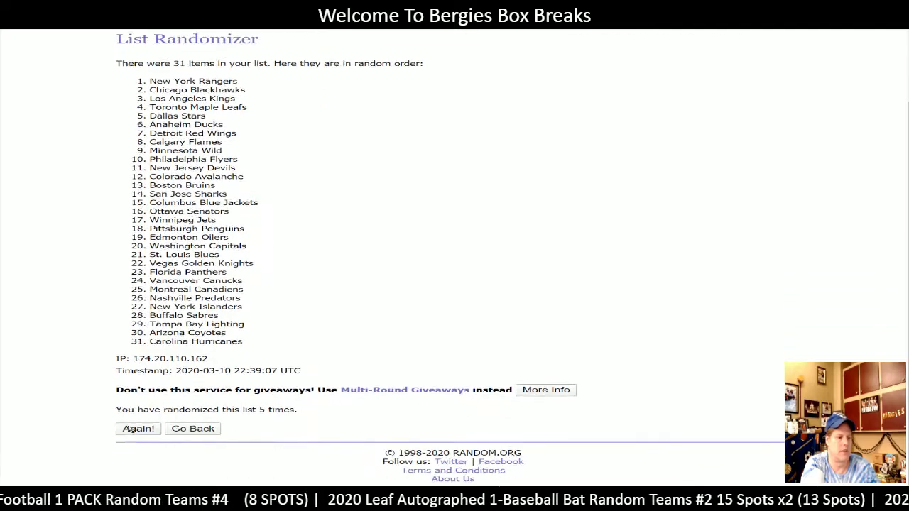
pyautogui.click(138, 427)
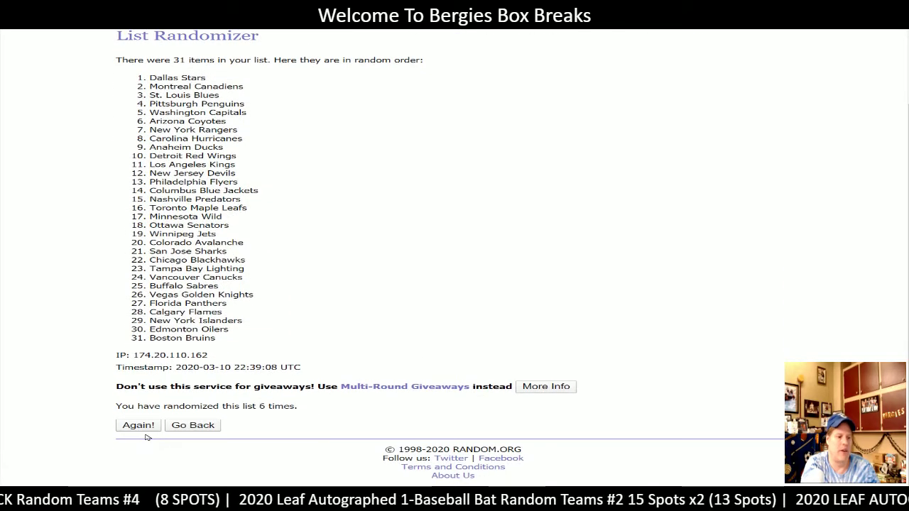
pyautogui.click(138, 426)
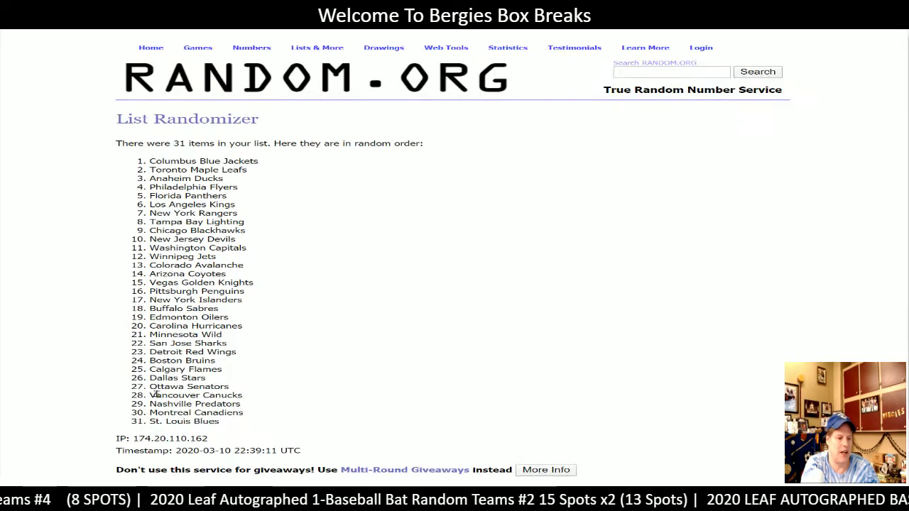
pyautogui.moveTo(299, 407); pyautogui.dragTo(201, 407)
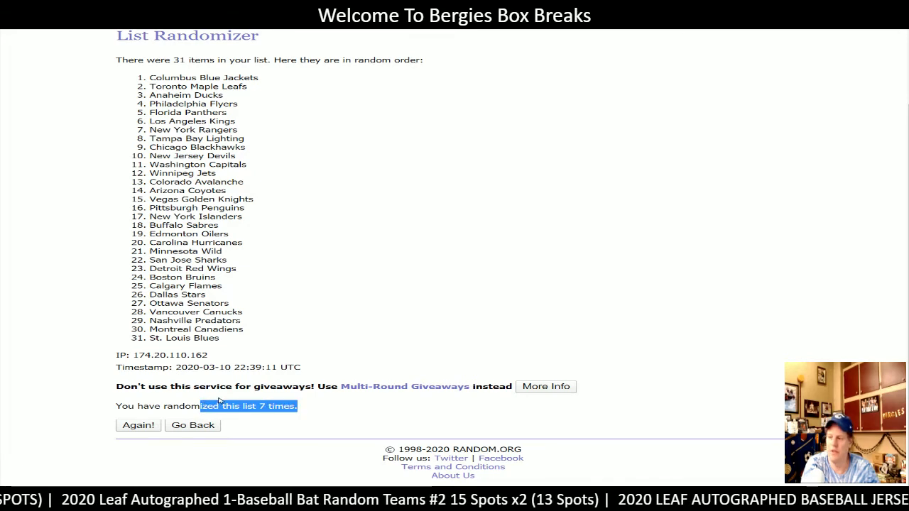
pyautogui.moveTo(221, 339); pyautogui.dragTo(133, 78)
pyautogui.hotkey('ctrl', 'c')
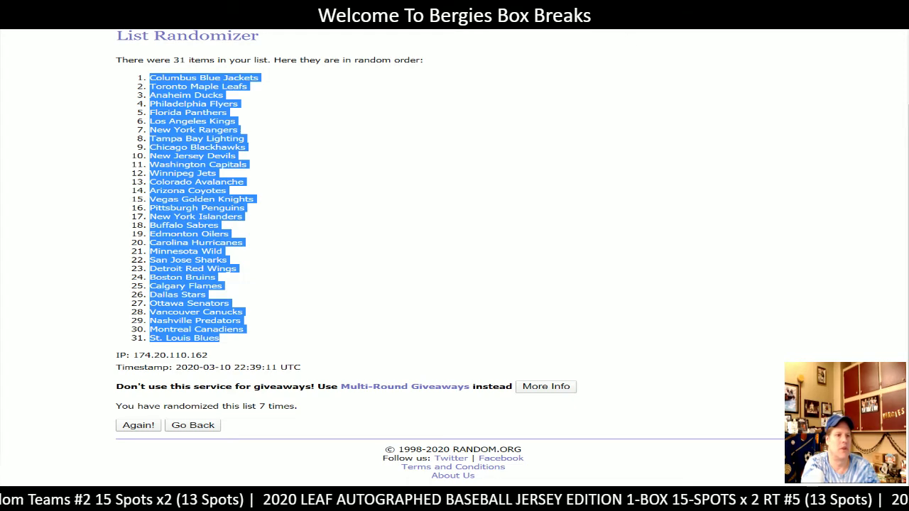
# - Paste the shuffled teams into D3 beside the customers and select D3:E33
pyautogui.hotkey('alt', 'Tab')
pyautogui.hotkey('ctrl', 'v')
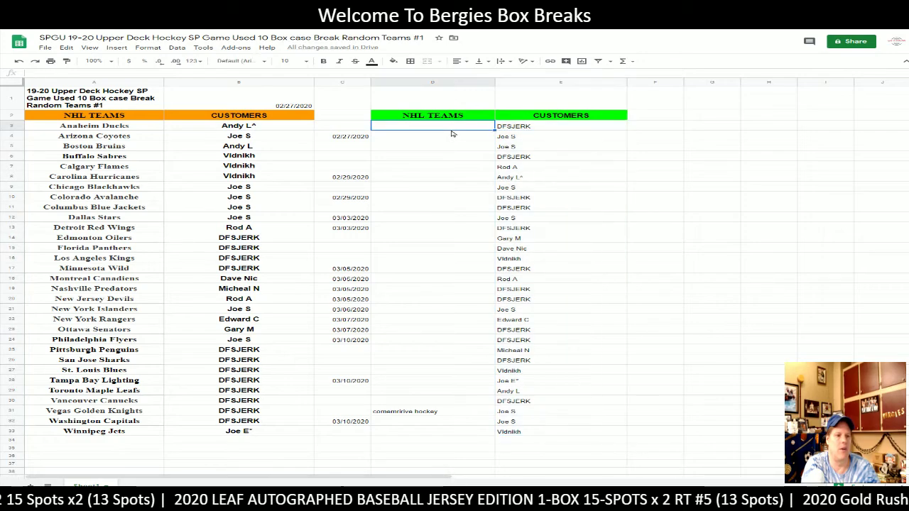
pyautogui.click(352, 137)
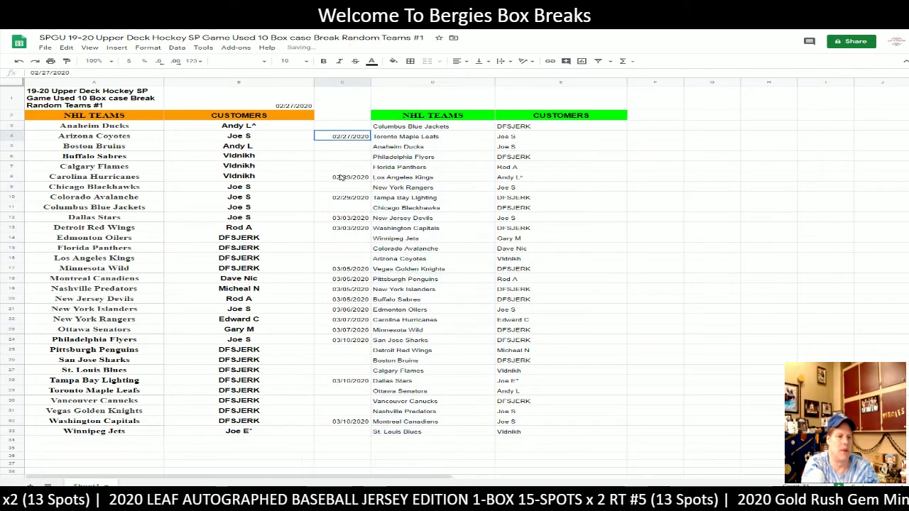
pyautogui.keyDown('shift'); pyautogui.click(346, 423); pyautogui.keyUp('shift')
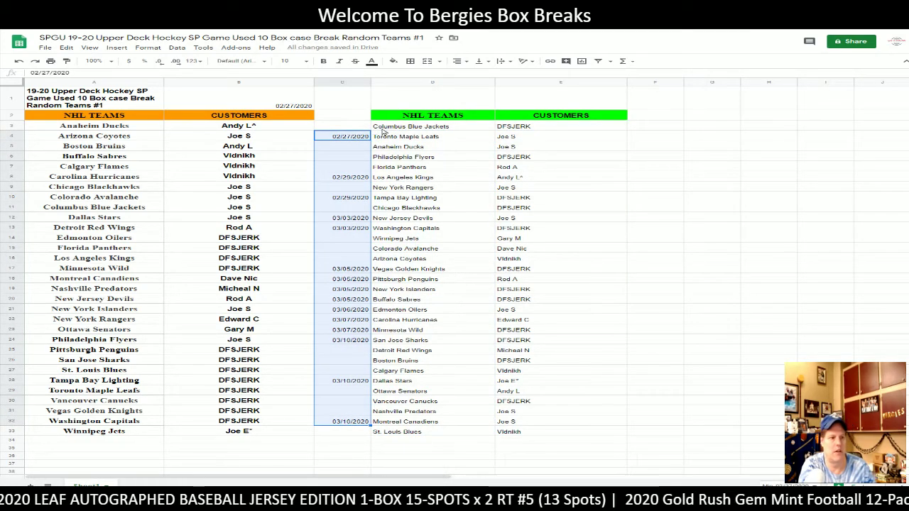
pyautogui.click(421, 126)
pyautogui.keyDown('shift'); pyautogui.click(568, 432); pyautogui.keyUp('shift')
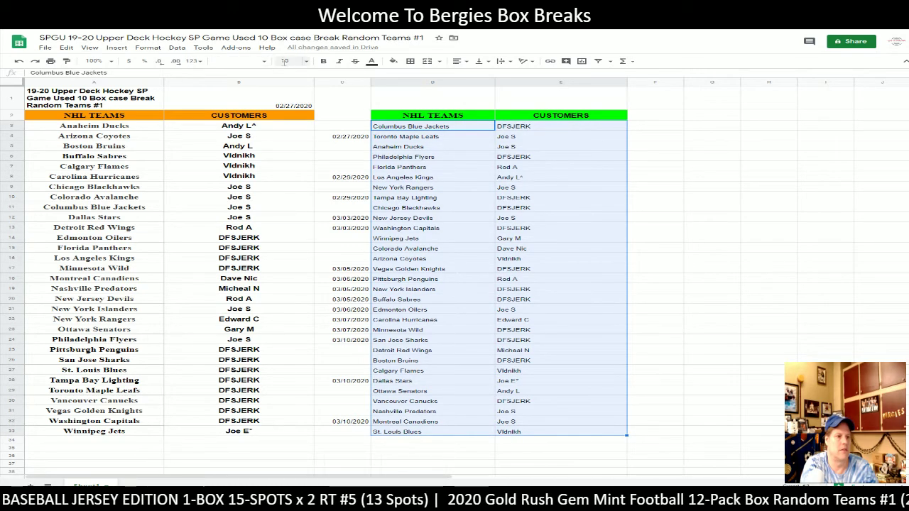
# - Format the team–customer pairs as size 12 bold, centered horizontally and middle-aligned vertically
pyautogui.click(286, 62)
pyautogui.click(290, 147)
pyautogui.click(323, 61)
pyautogui.click(457, 61)
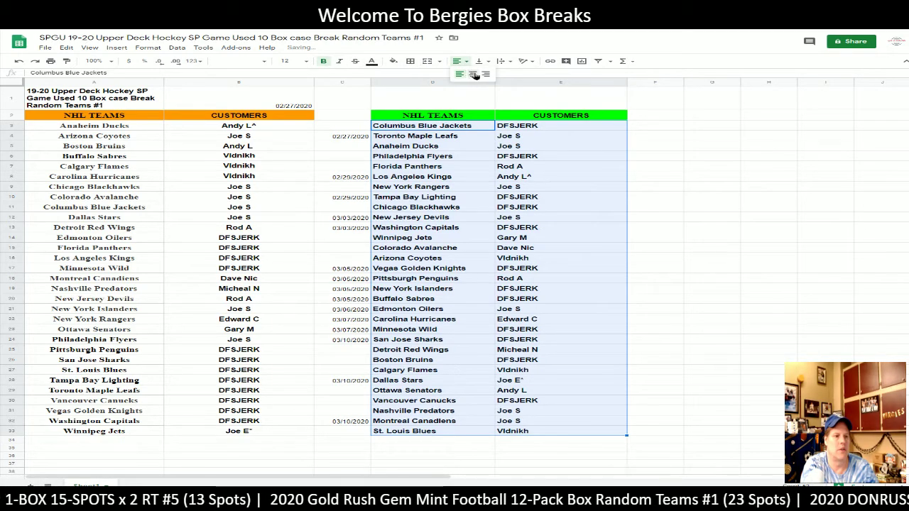
pyautogui.click(471, 74)
pyautogui.click(481, 61)
pyautogui.click(494, 75)
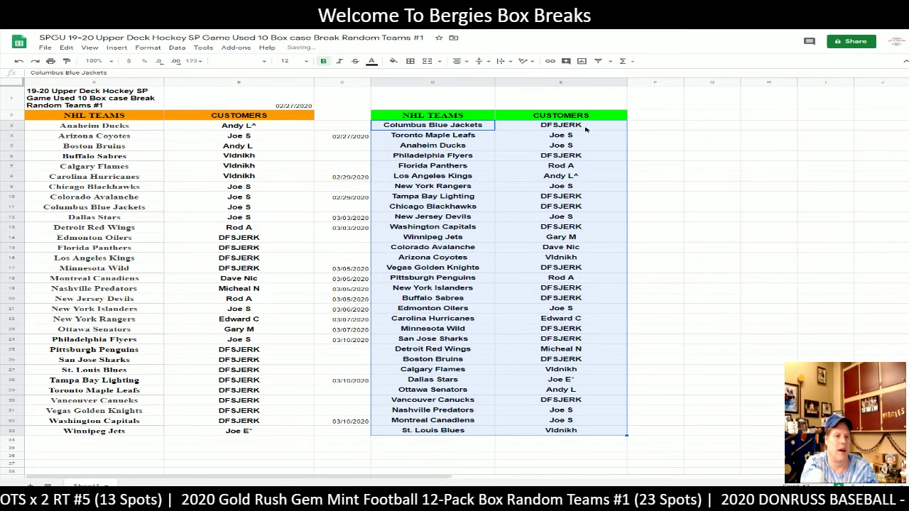
pyautogui.click(583, 129)
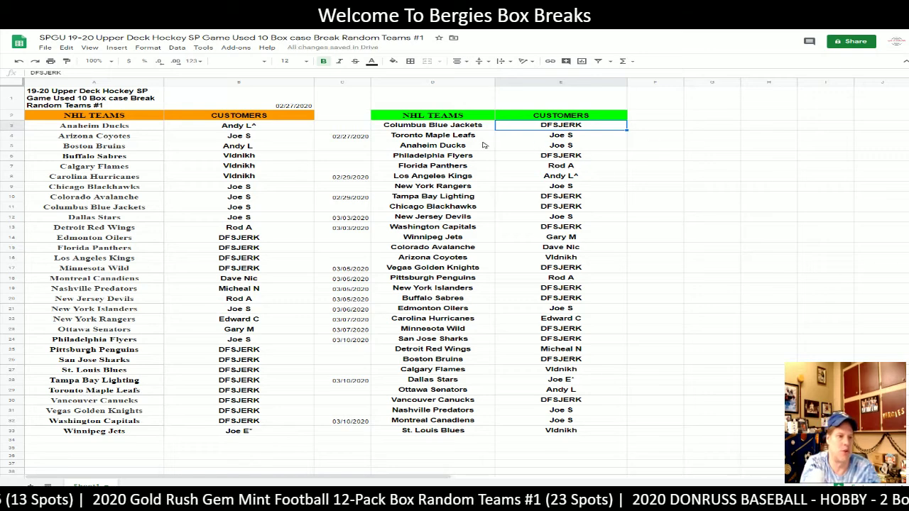
pyautogui.press('Down')
pyautogui.press('Down')
pyautogui.press('Down')
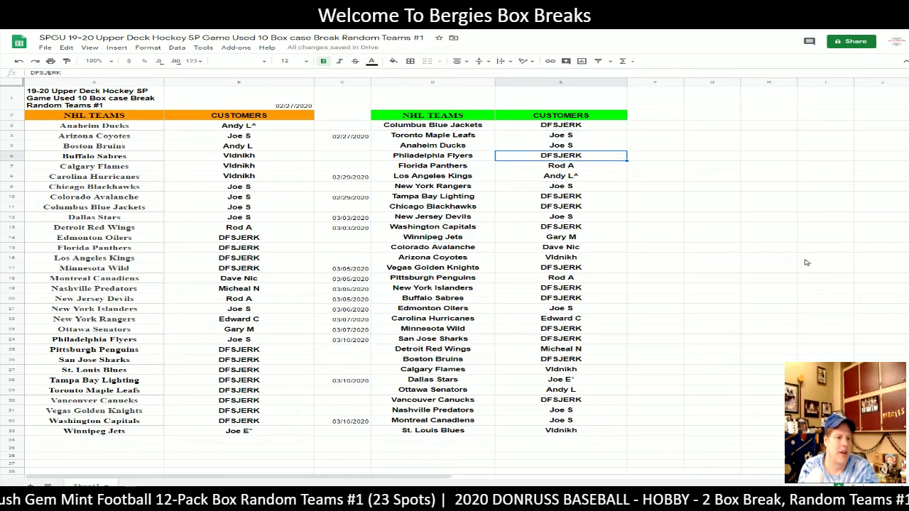
pyautogui.press('Down')
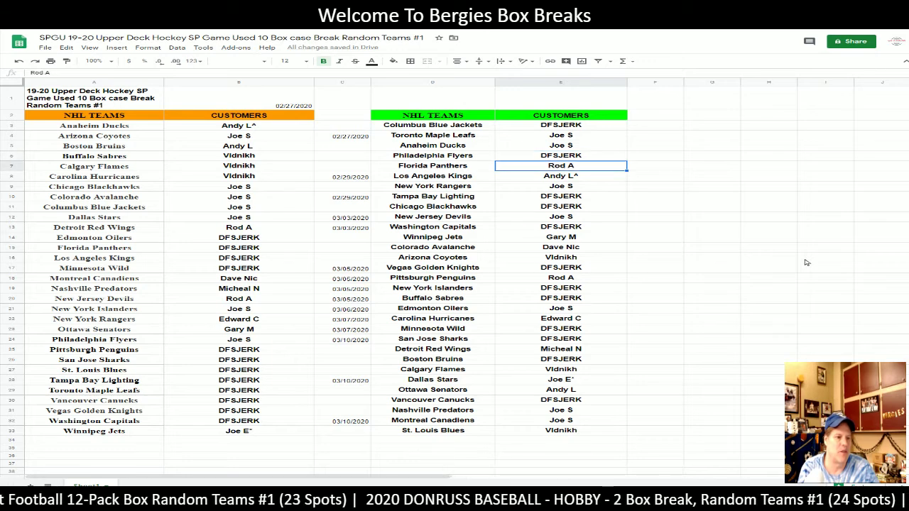
pyautogui.press('Down')
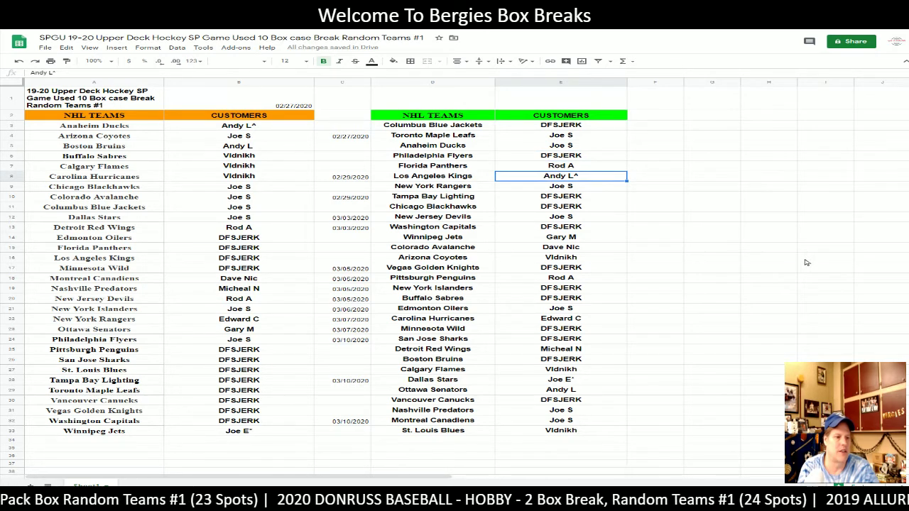
pyautogui.press('Down')
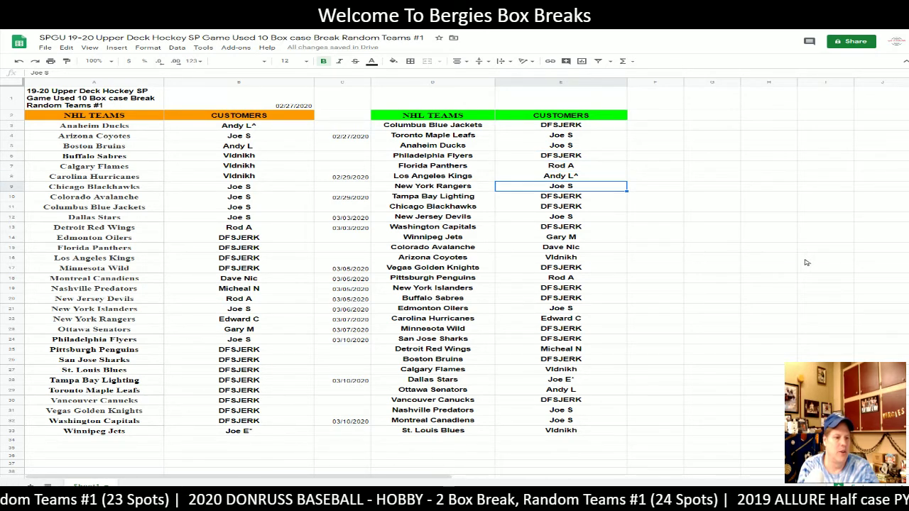
pyautogui.press('Down')
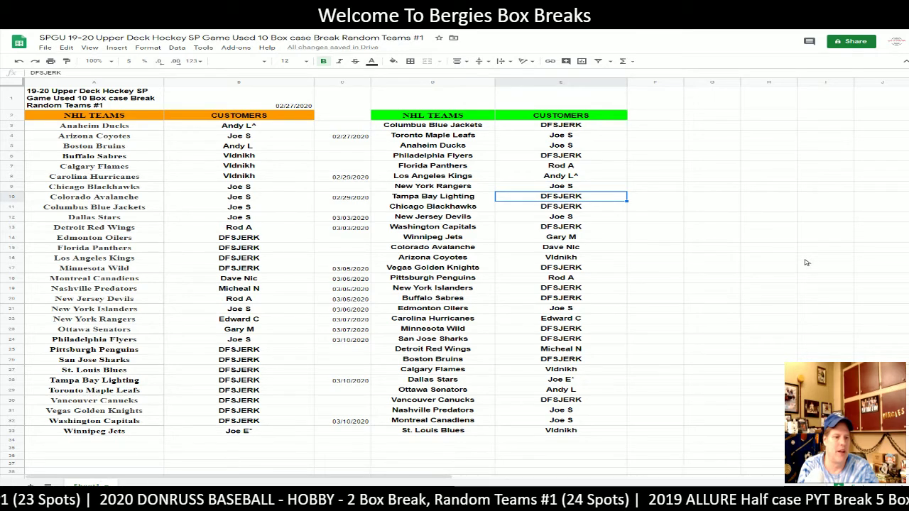
pyautogui.press('Down')
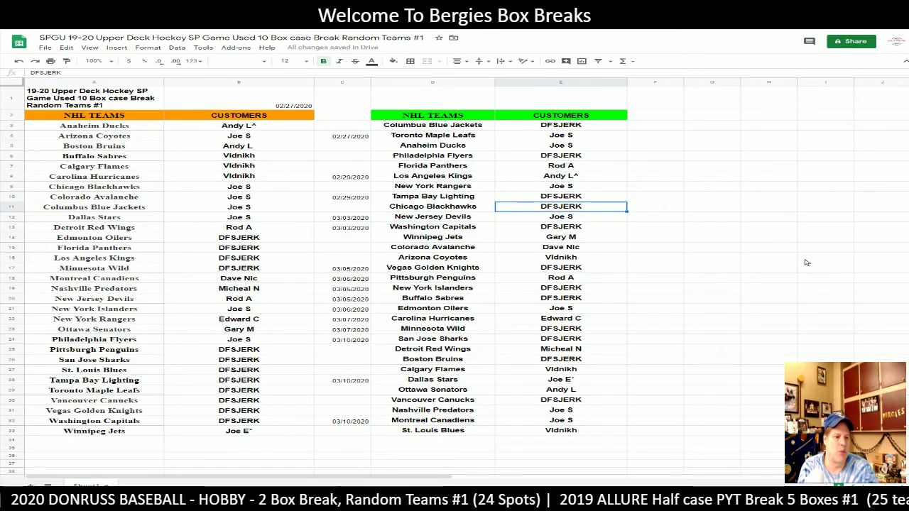
pyautogui.press('Down')
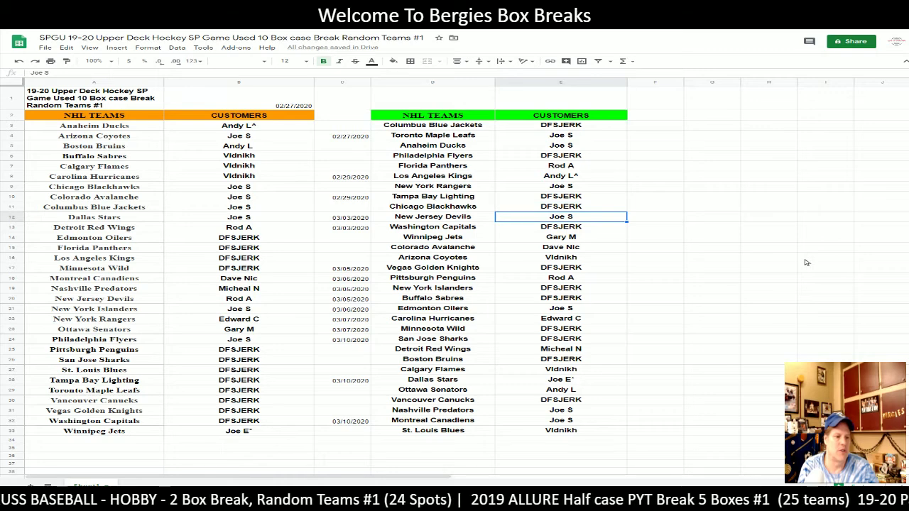
pyautogui.press('Down')
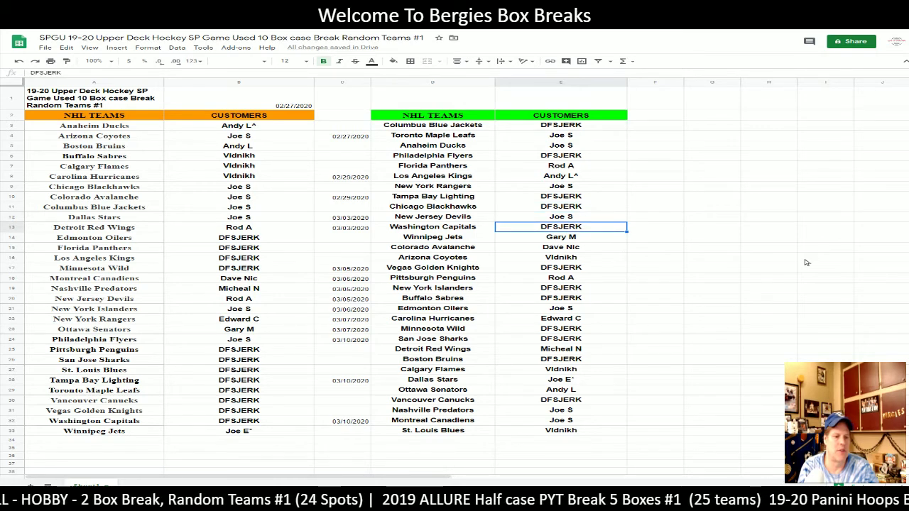
pyautogui.press('Down')
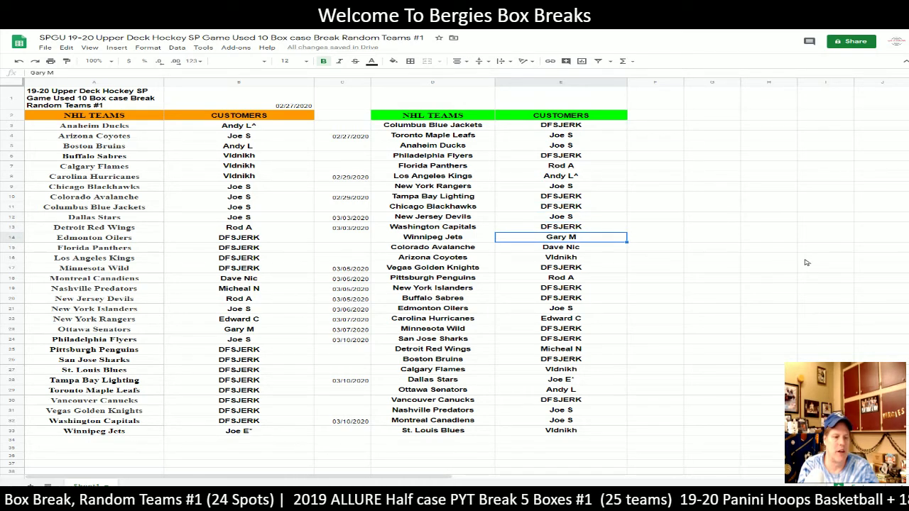
pyautogui.press('Down')
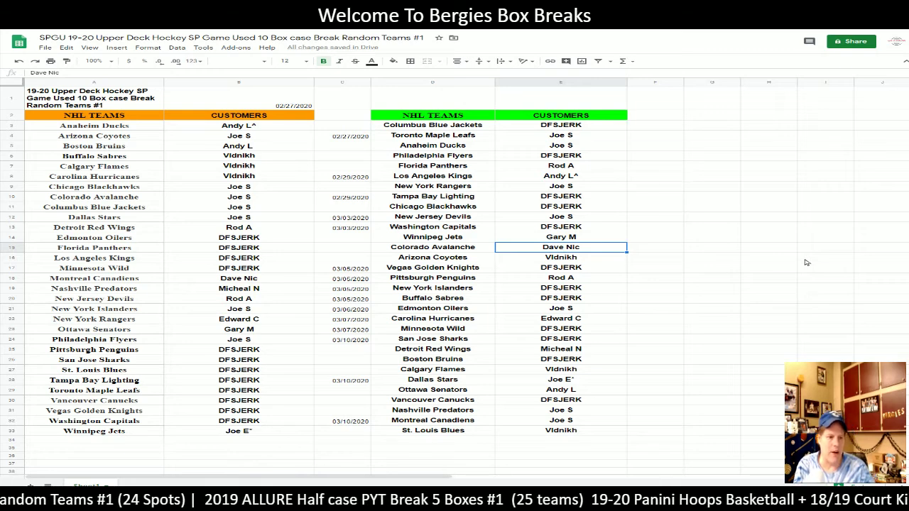
pyautogui.press('Down')
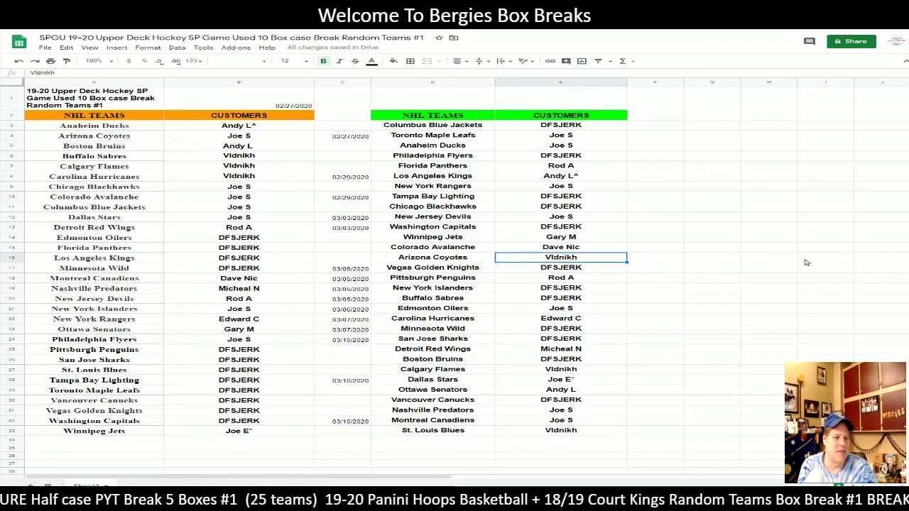
pyautogui.press('Down')
pyautogui.press('Down')
pyautogui.press('Down')
pyautogui.press('Down')
pyautogui.press('Down')
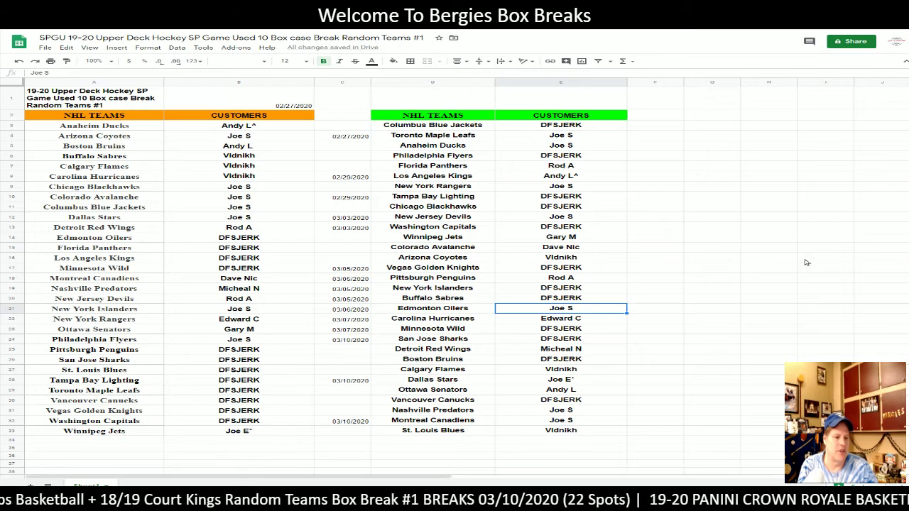
pyautogui.press('Down')
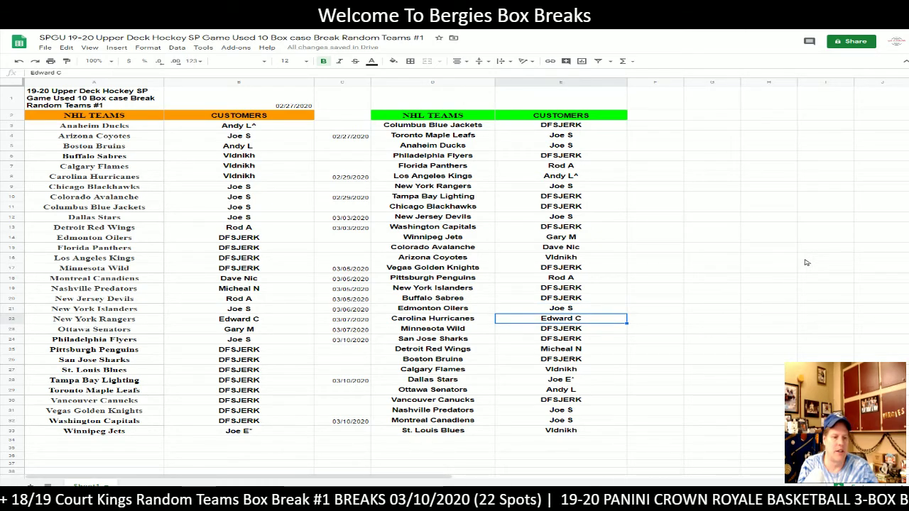
pyautogui.press('Down')
pyautogui.press('Down')
pyautogui.press('Down')
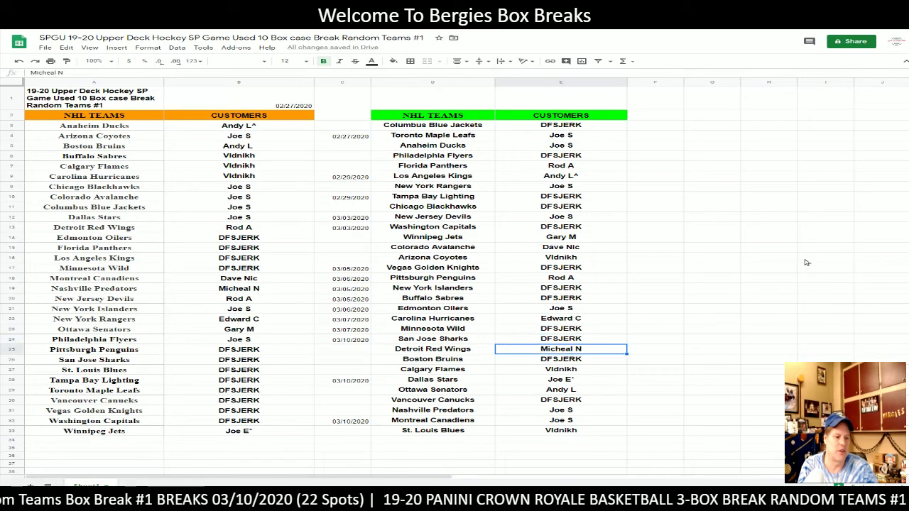
pyautogui.press('Down')
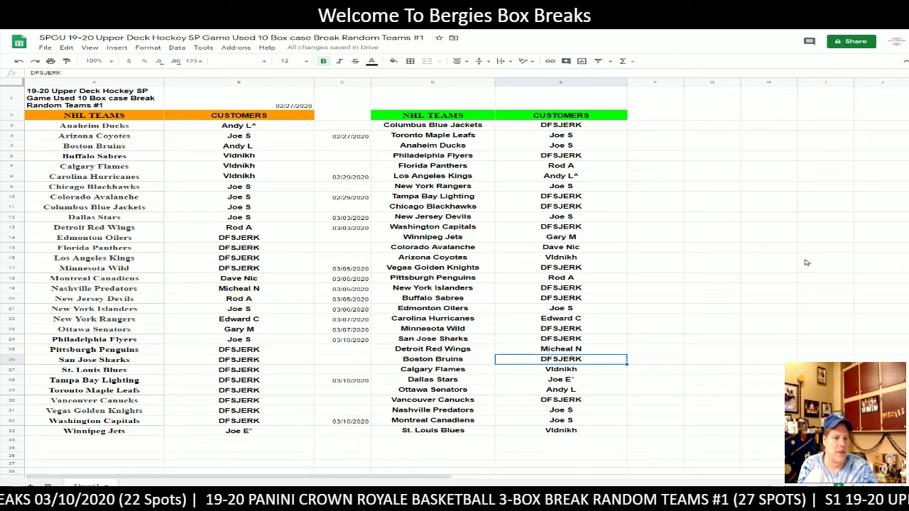
pyautogui.press('Down')
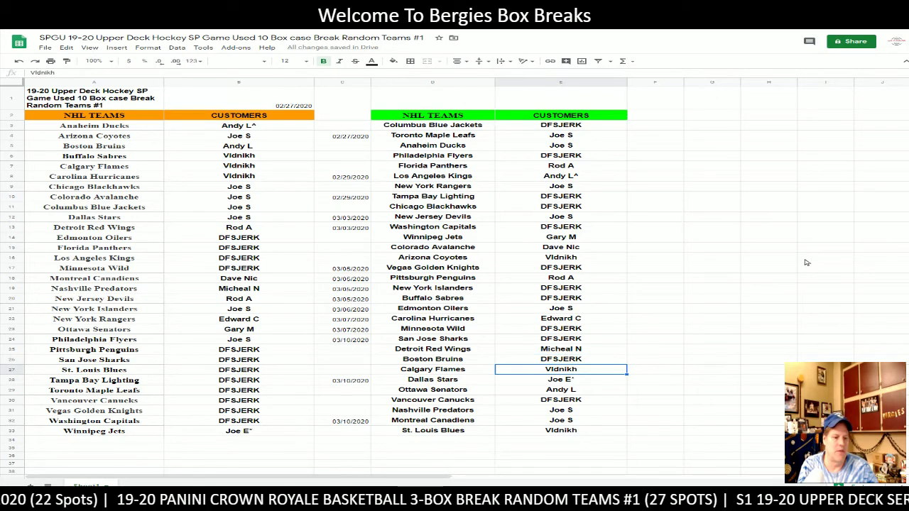
pyautogui.press('Down')
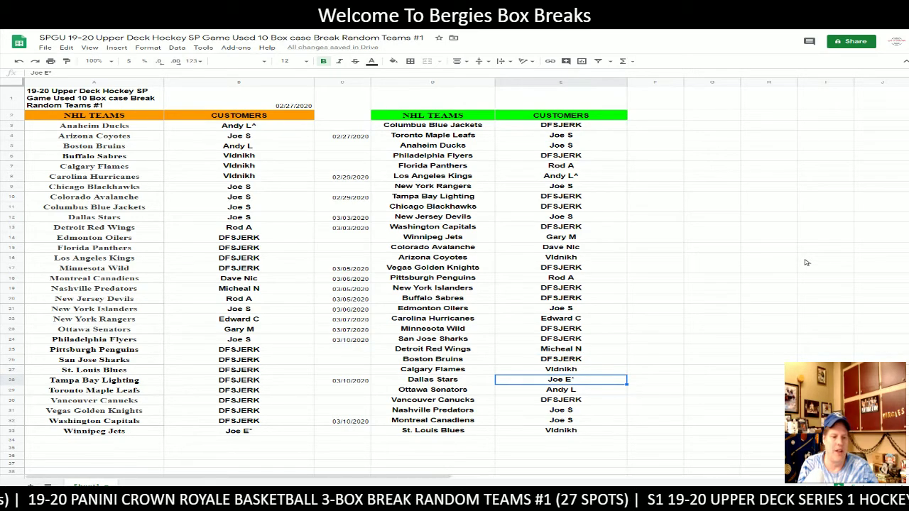
pyautogui.press('Down')
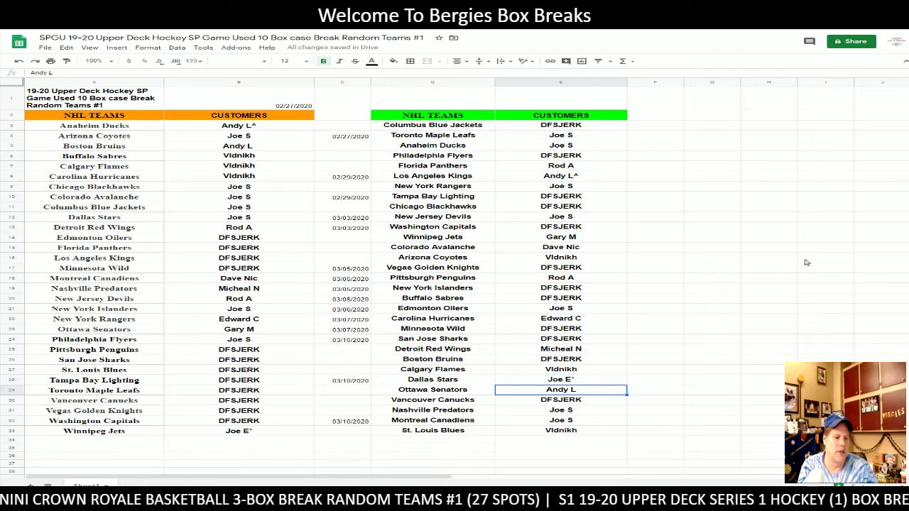
pyautogui.press('Down')
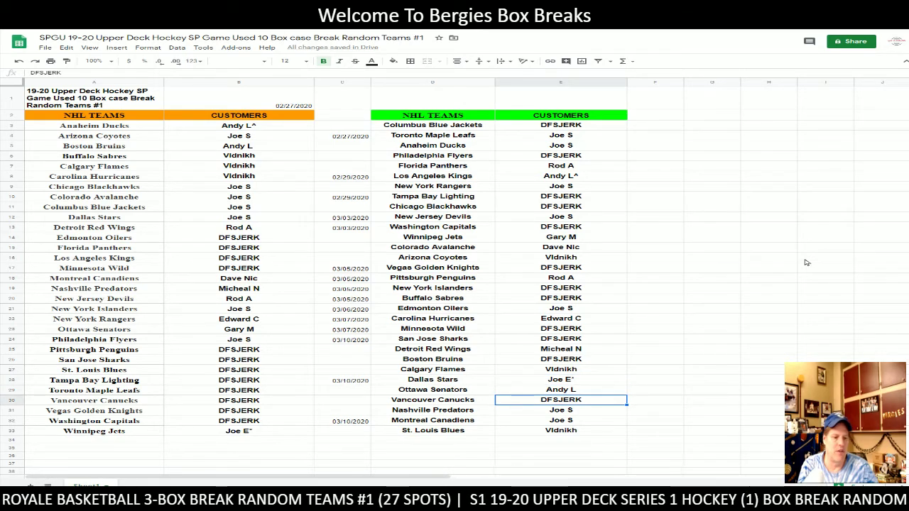
pyautogui.press('Down')
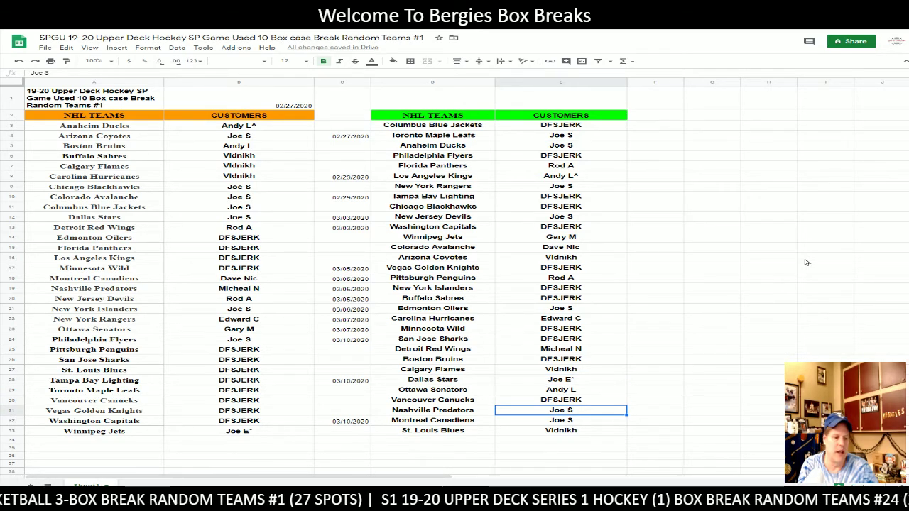
pyautogui.press('Down')
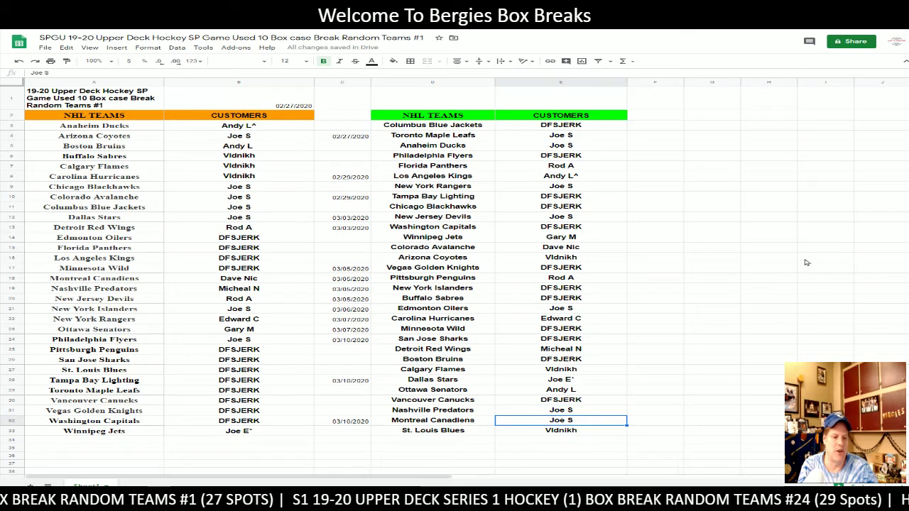
pyautogui.press('Down')
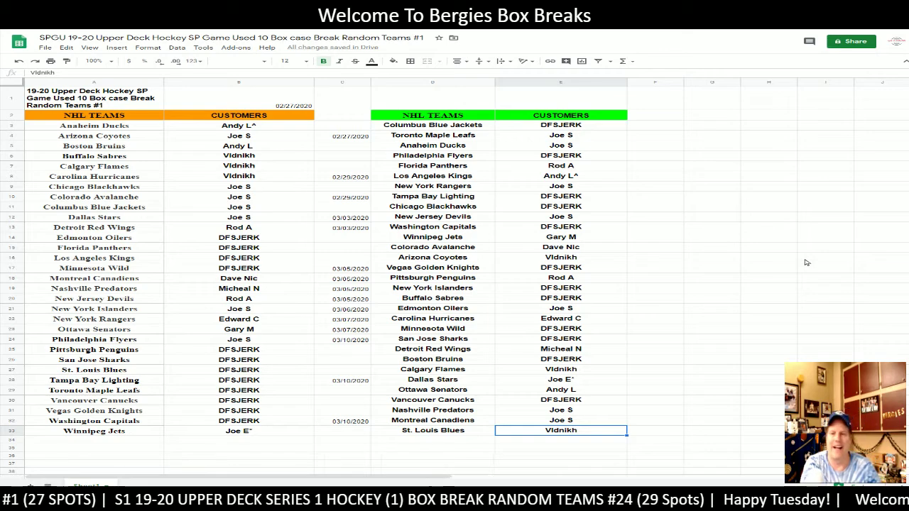
# - Sort D3:E33 A→Z by team, Anaheim Ducks to Winnipeg Jets, and copy the sorted pairs
pyautogui.click(455, 127)
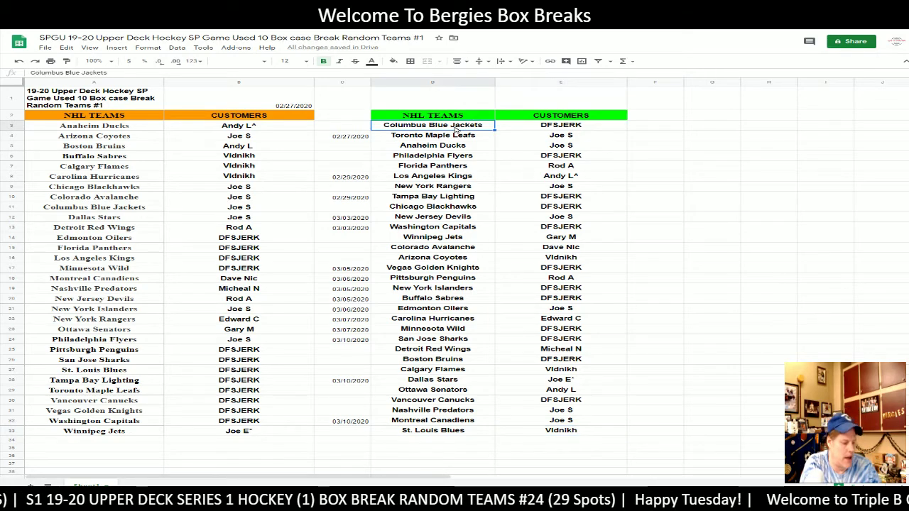
pyautogui.keyDown('shift'); pyautogui.click(589, 431); pyautogui.keyUp('shift')
pyautogui.rightClick(479, 266)
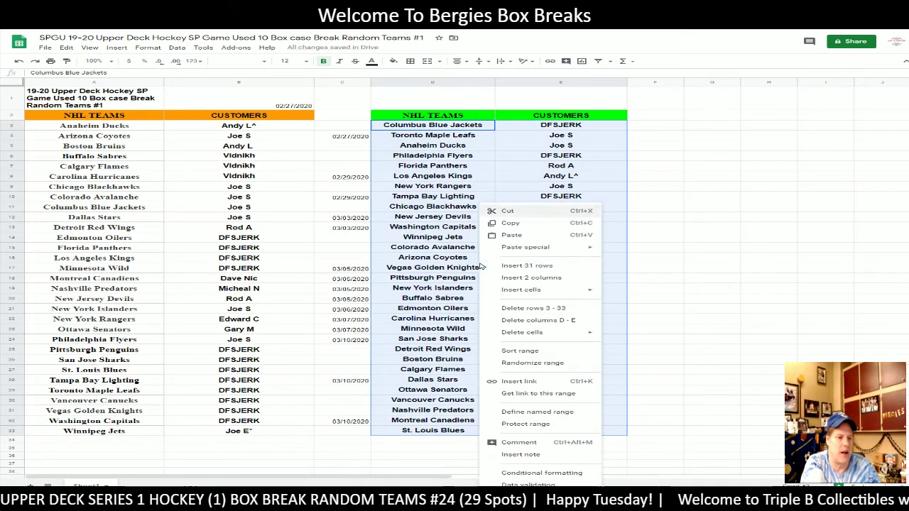
pyautogui.click(522, 351)
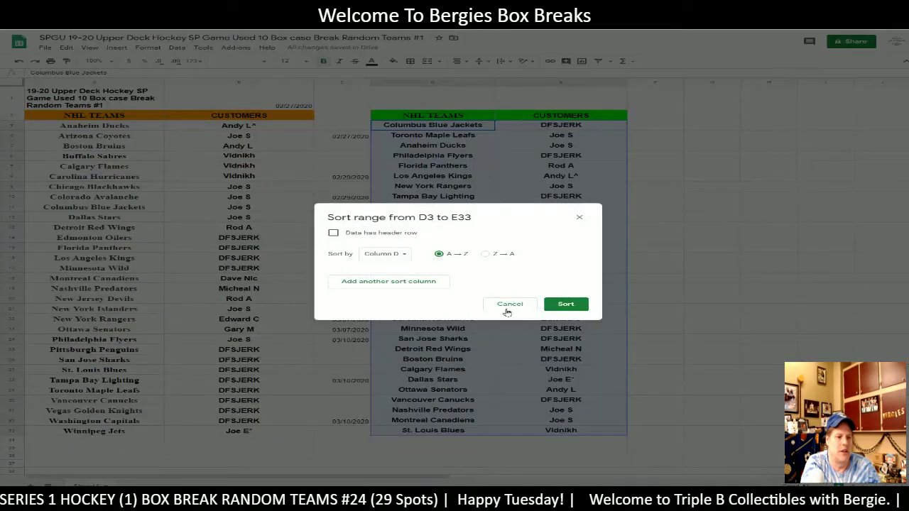
pyautogui.click(566, 305)
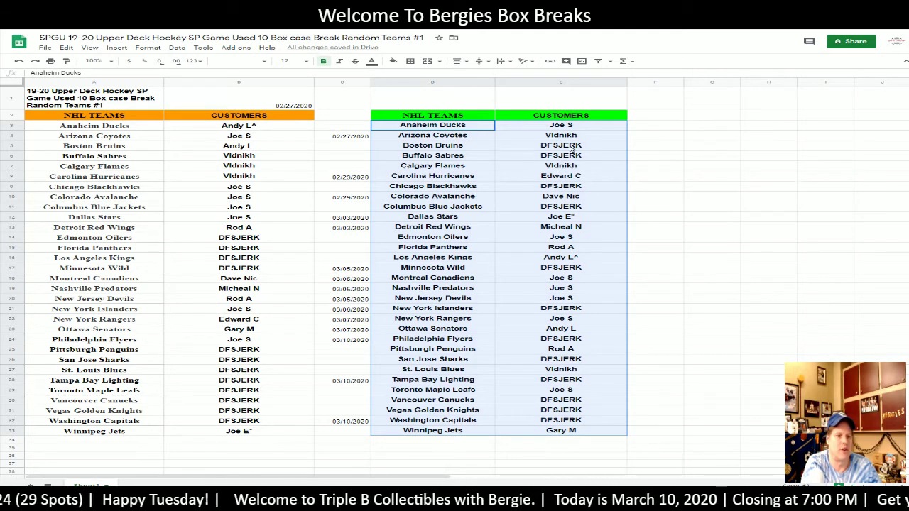
pyautogui.hotkey('ctrl', 'c')
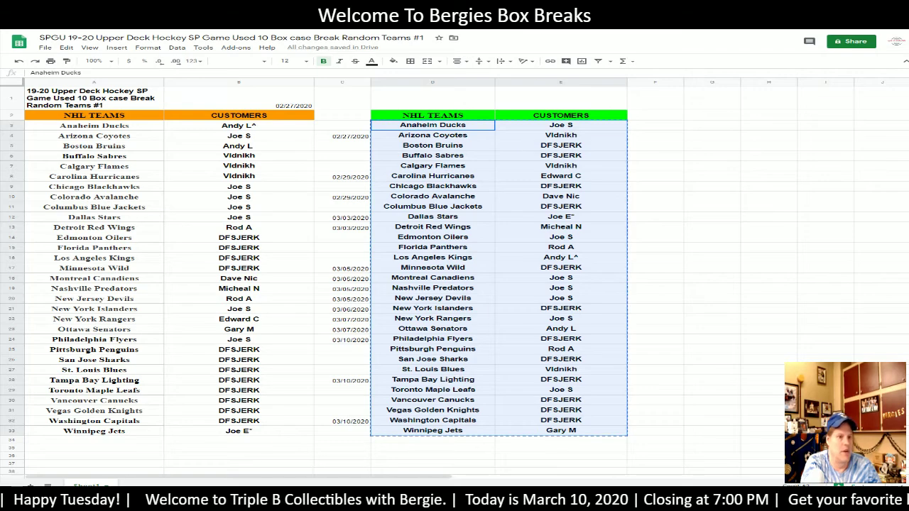
# - Paste the sorted teams and owners into cell A2 of the Enter Break Here template
pyautogui.hotkey('ctrl', 'Tab')
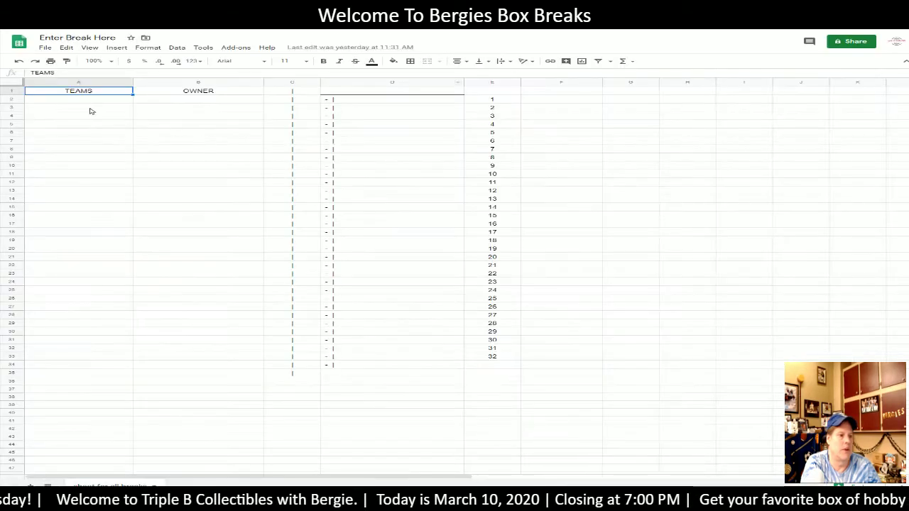
pyautogui.click(97, 100)
pyautogui.hotkey('ctrl', 'v')
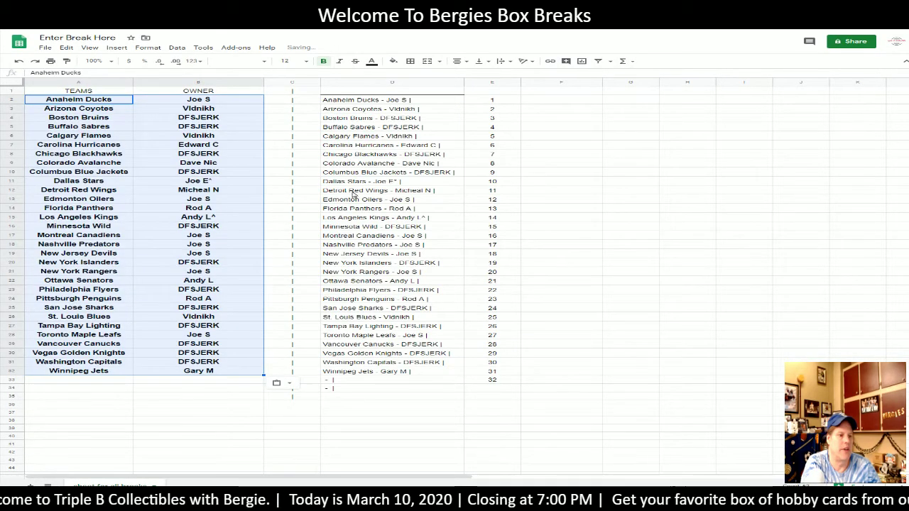
# - Copy the generated team–owner lines in D2:D32
pyautogui.click(371, 105)
pyautogui.keyDown('shift'); pyautogui.click(394, 377); pyautogui.keyUp('shift')
pyautogui.hotkey('ctrl', 'c')
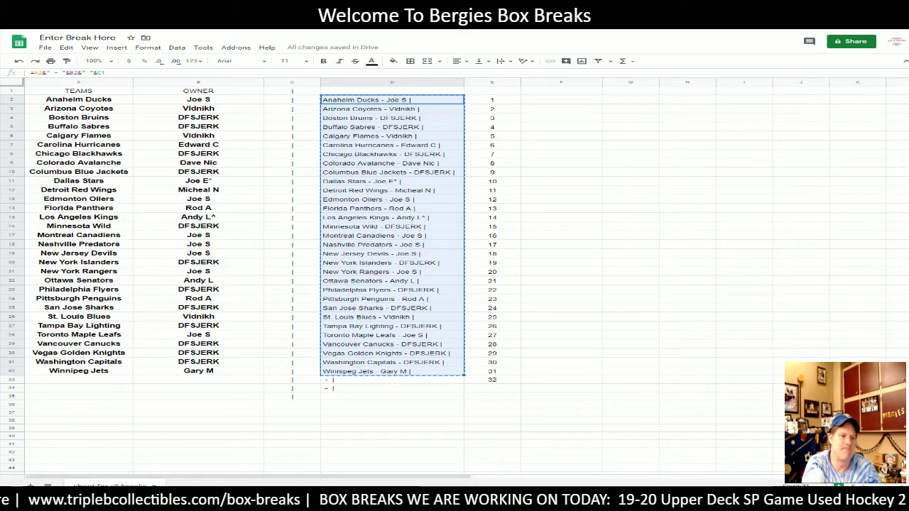
pyautogui.hotkey('alt', 'Tab')
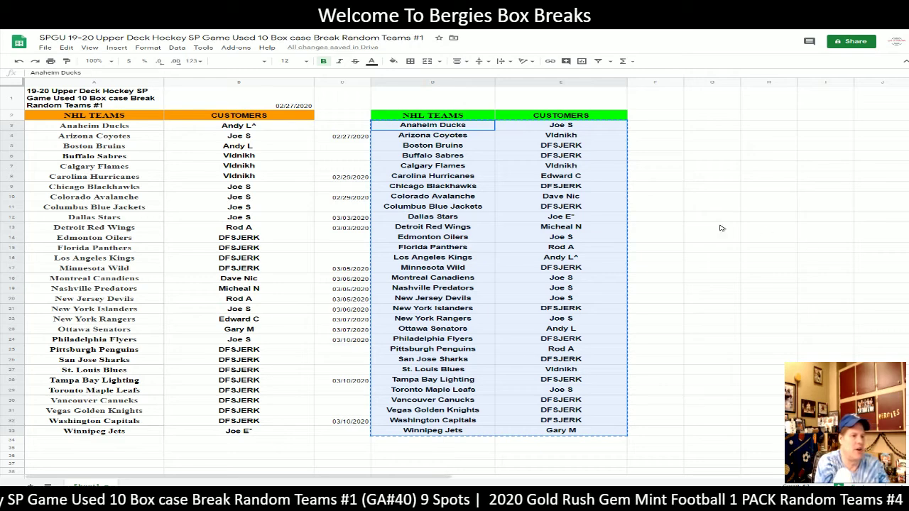
# - Re-sort D3:E33 by column E so the pairs run alphabetically by customer name
pyautogui.click(461, 128)
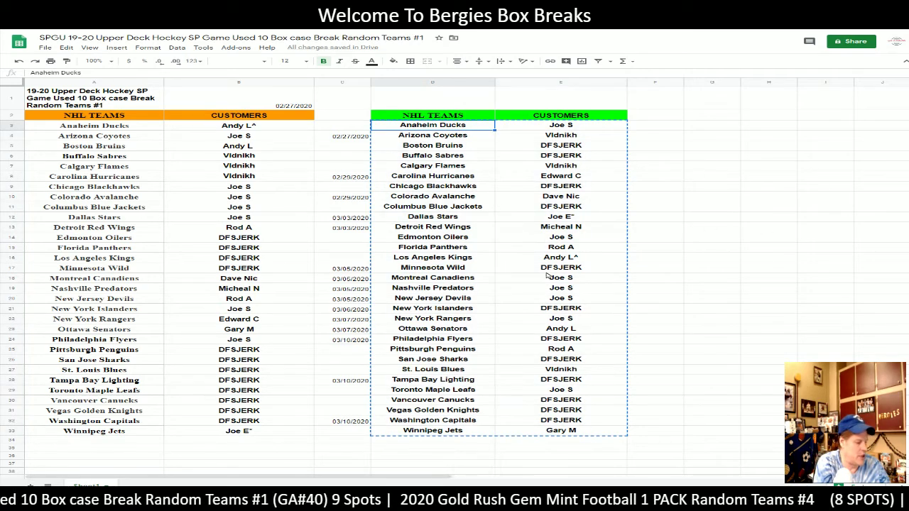
pyautogui.keyDown('shift'); pyautogui.click(561, 430); pyautogui.keyUp('shift')
pyautogui.rightClick(507, 284)
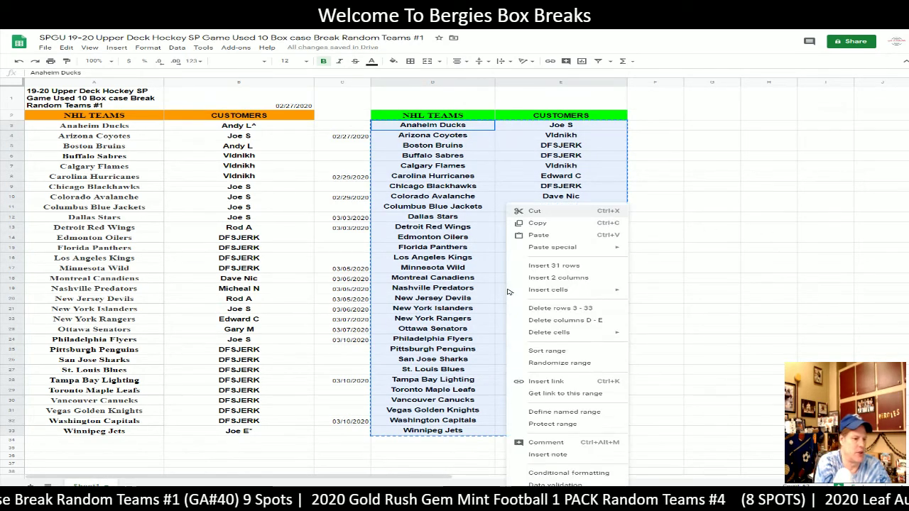
pyautogui.click(516, 353)
pyautogui.click(402, 256)
pyautogui.click(393, 267)
pyautogui.click(566, 305)
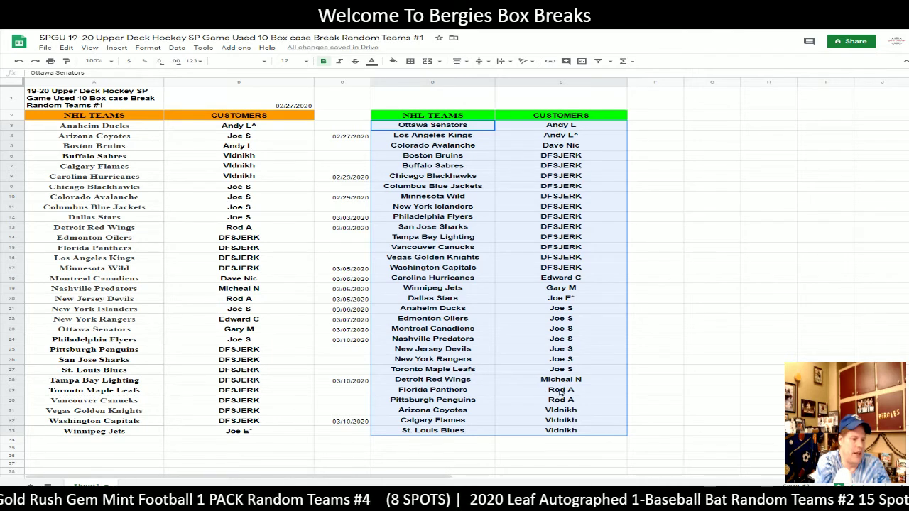
# - Check which customer is now paired with the Florida Panthers
pyautogui.click(567, 393)
pyautogui.click(467, 393)
pyautogui.click(559, 394)
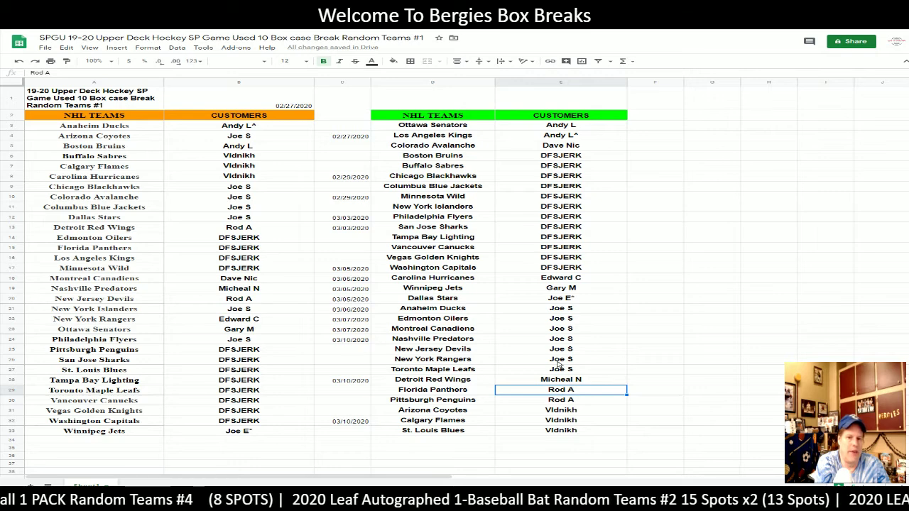